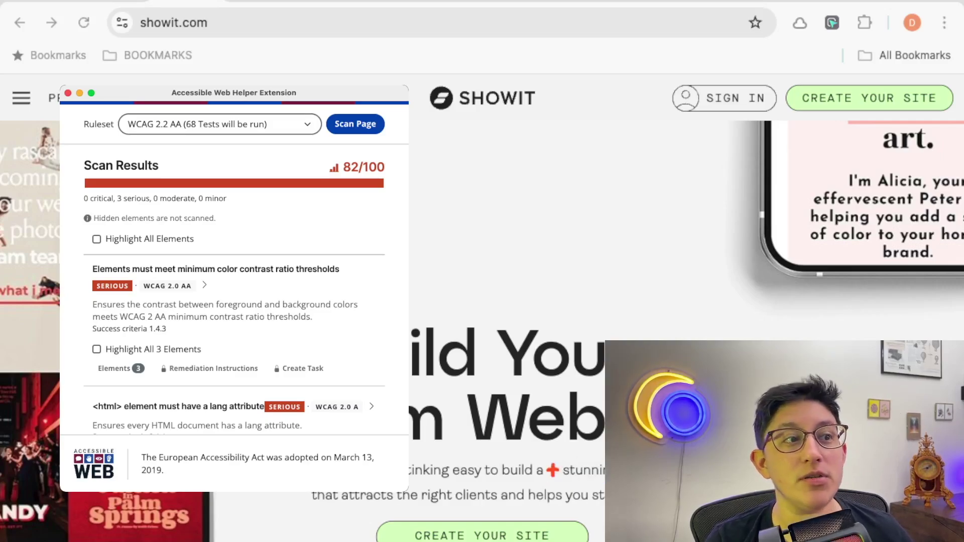
Examine the WCAG 2.2 AA scan results for the Showit homepage in Accessible Web Helper, and close its window.
{"action": "key", "text": "Tab"}
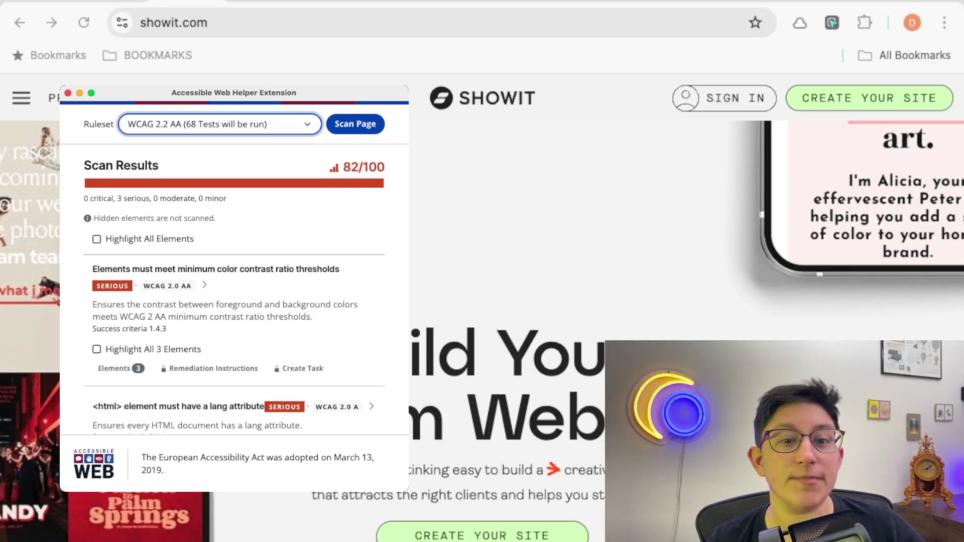
{"action": "scroll", "coordinate": [234, 266], "scroll_direction": "down", "scroll_amount": 5}
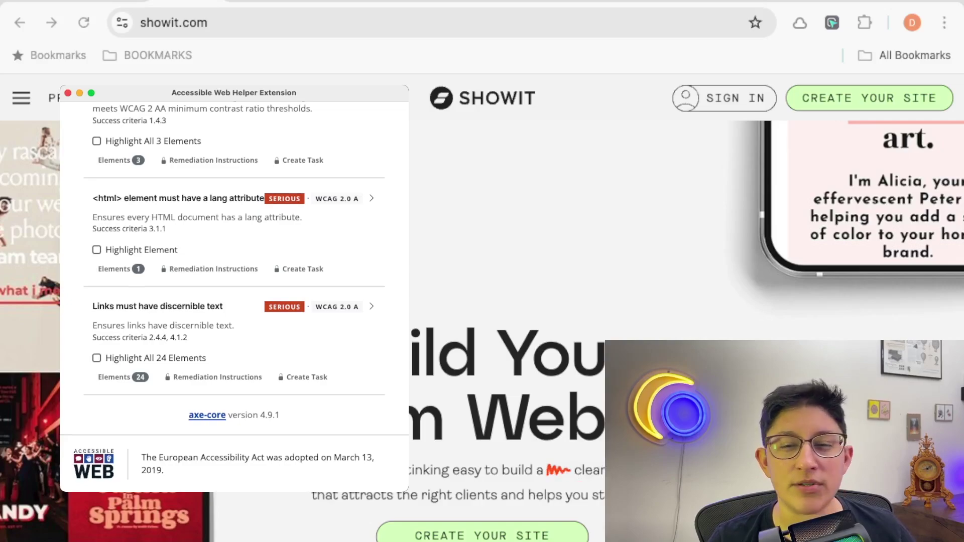
{"action": "scroll", "coordinate": [234, 266], "scroll_direction": "up", "scroll_amount": 5}
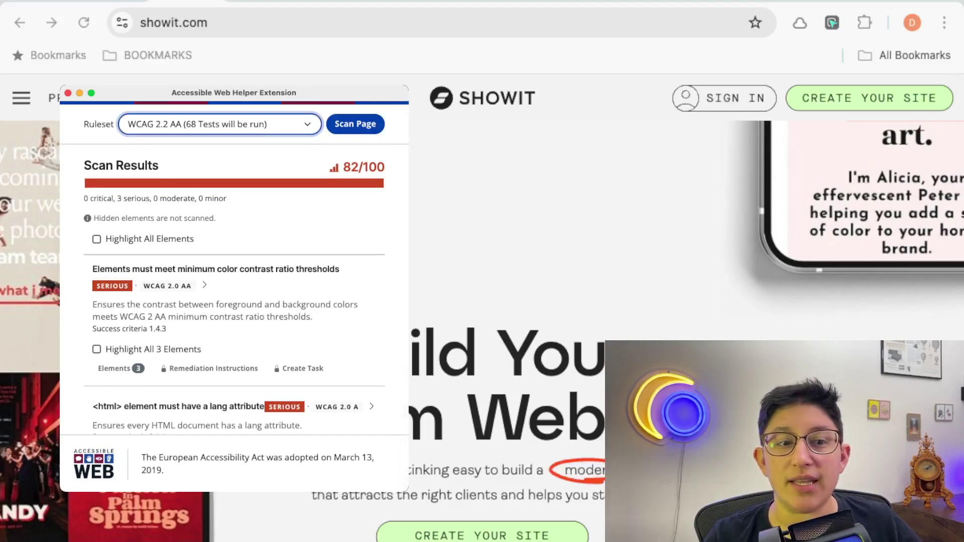
{"action": "key", "text": "super+grave"}
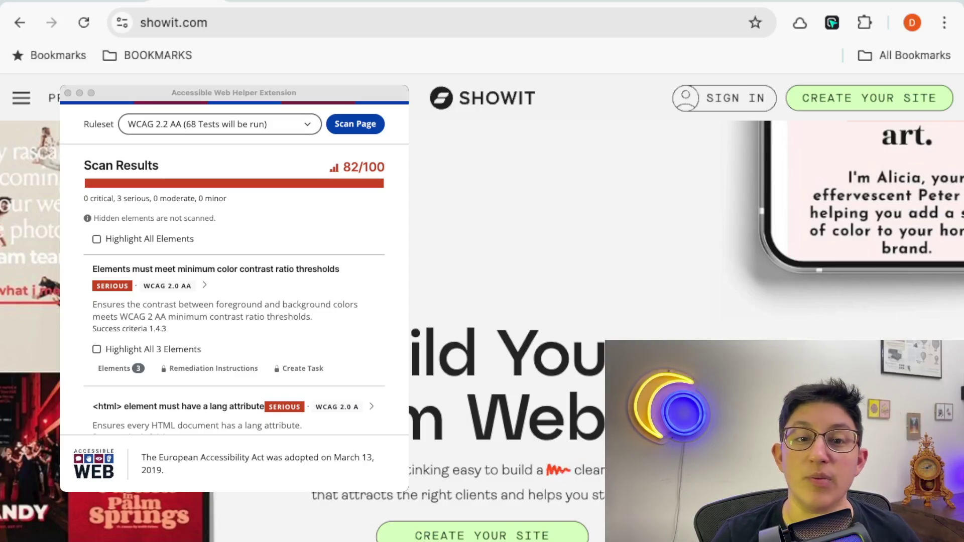
{"action": "key", "text": "super+w"}
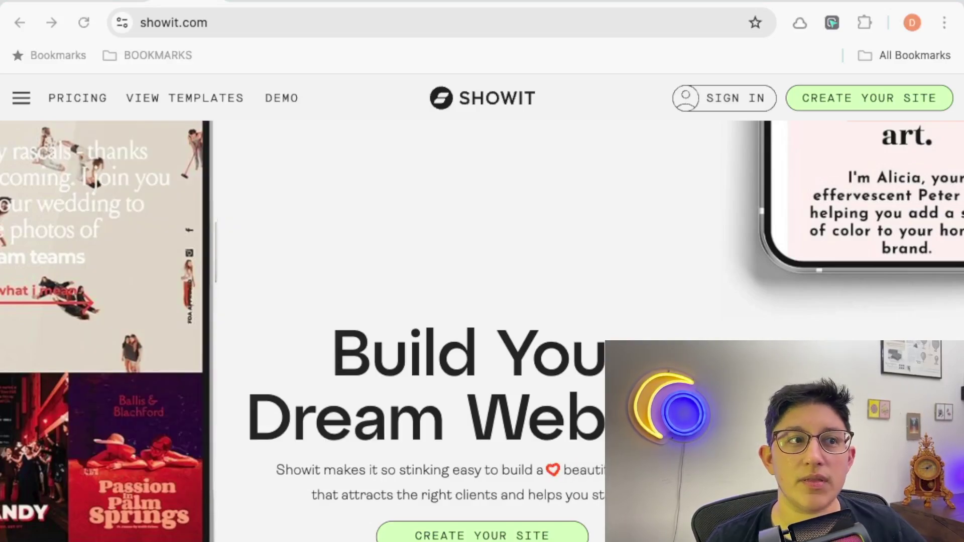
Bring up the WAVE evaluation of the Showit homepage and read through its summary of errors, alerts and features.
{"action": "key", "text": "ctrl+Tab"}
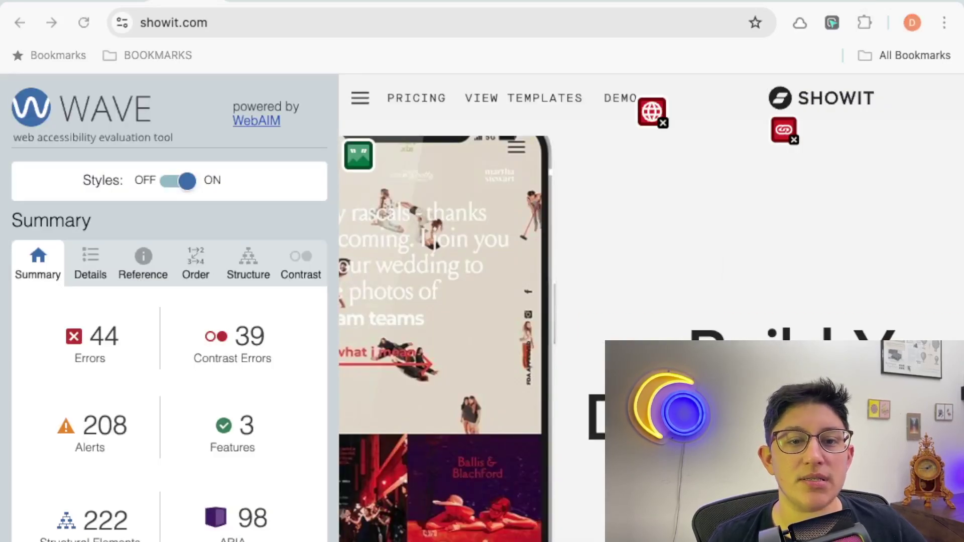
{"action": "scroll", "coordinate": [183, 414], "scroll_direction": "down", "scroll_amount": 1}
{"action": "scroll", "coordinate": [183, 415], "scroll_direction": "up", "scroll_amount": 1}
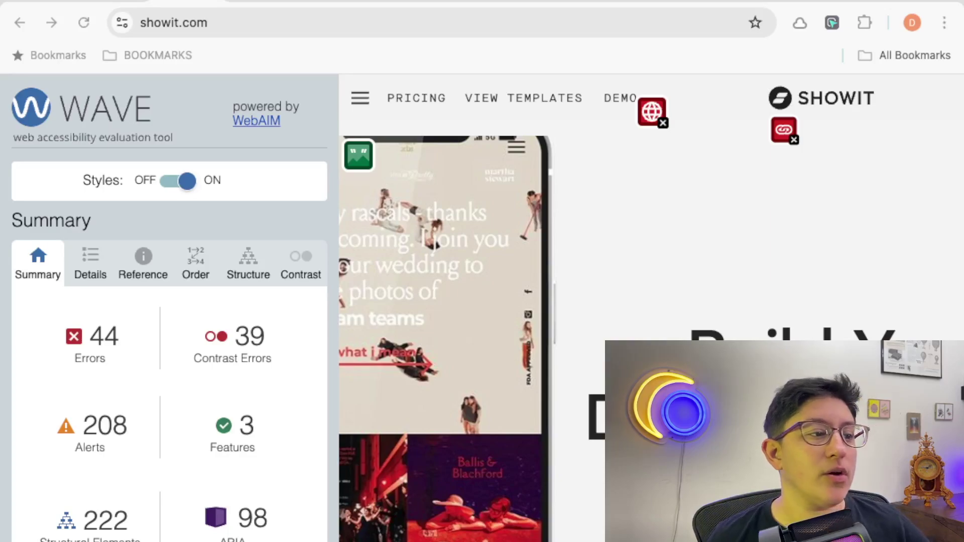
{"action": "scroll", "coordinate": [170, 414], "scroll_direction": "down", "scroll_amount": 2}
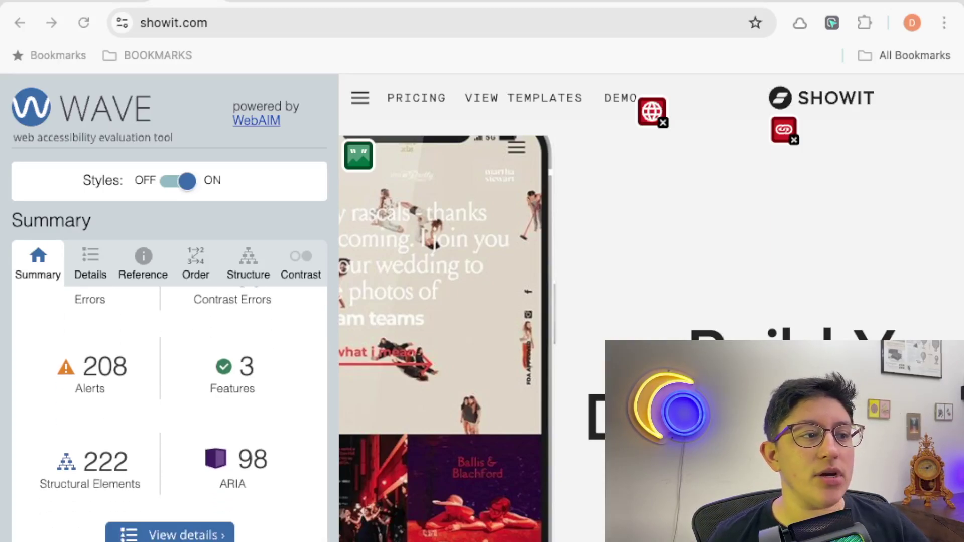
Open WAVE's detailed results and examine the listed errors and contrast errors.
{"action": "left_click", "coordinate": [90, 264]}
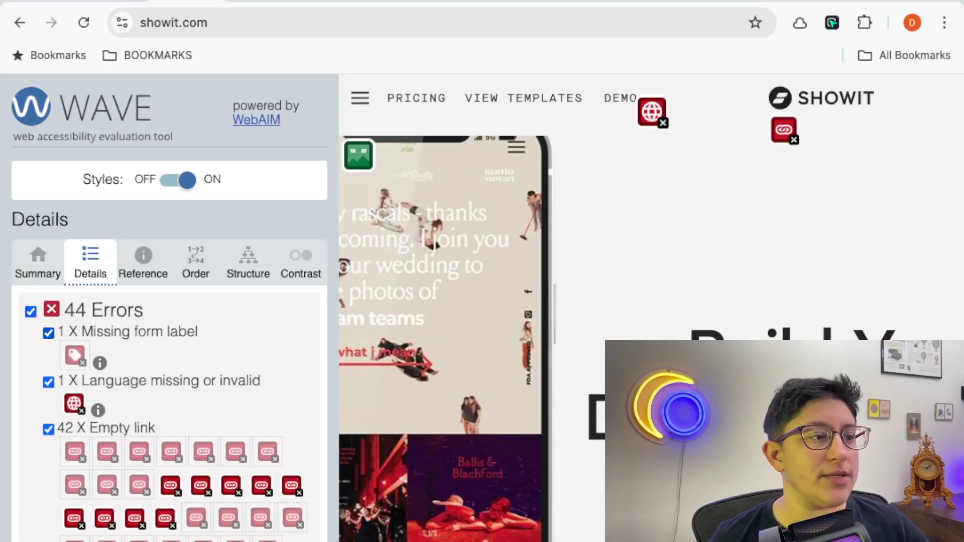
{"action": "scroll", "coordinate": [170, 412], "scroll_direction": "down", "scroll_amount": 3}
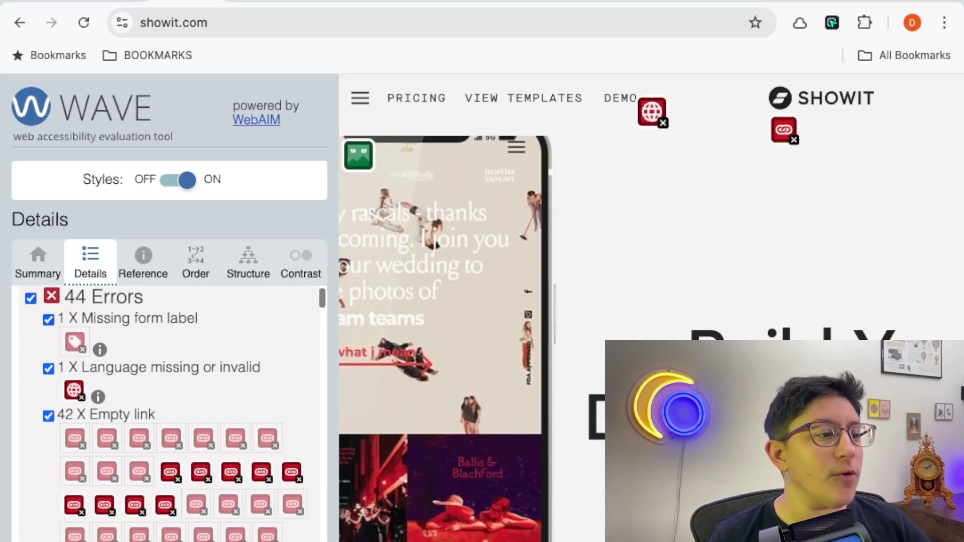
{"action": "scroll", "coordinate": [169, 412], "scroll_direction": "down", "scroll_amount": 10}
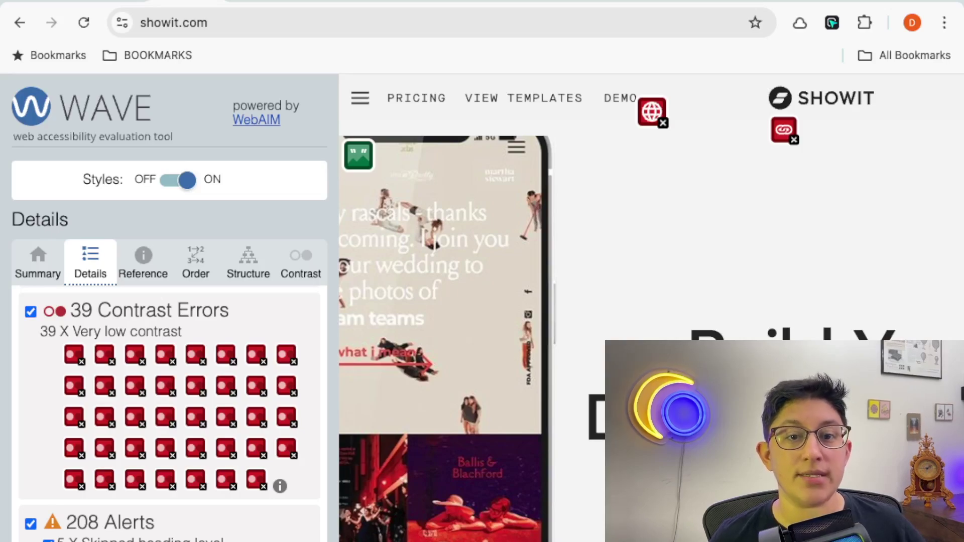
{"action": "scroll", "coordinate": [650, 331], "scroll_direction": "down", "scroll_amount": 10}
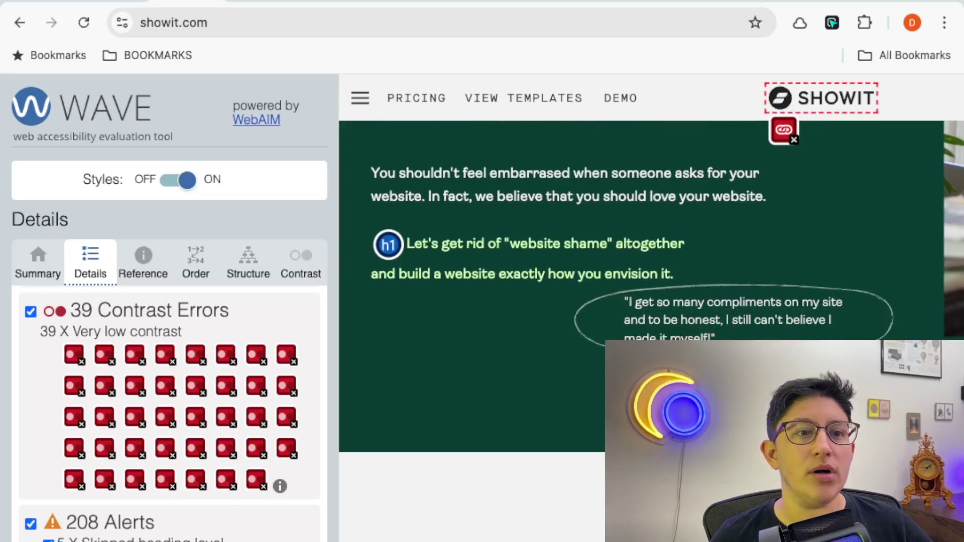
{"action": "scroll", "coordinate": [651, 286], "scroll_direction": "up", "scroll_amount": 10}
Examine the skipped heading level and possible heading alerts in WAVE's detailed results.
{"action": "scroll", "coordinate": [651, 286], "scroll_direction": "down", "scroll_amount": 5}
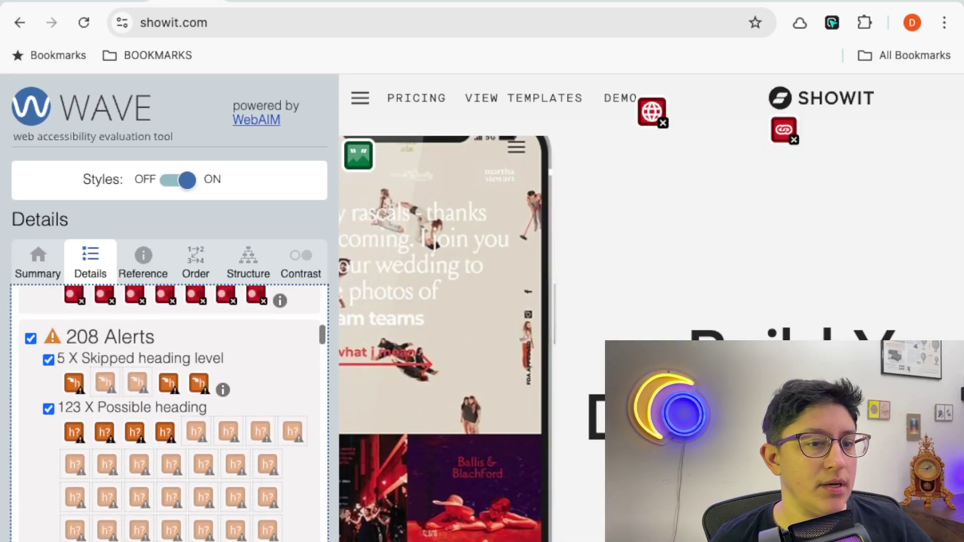
{"action": "scroll", "coordinate": [169, 413], "scroll_direction": "down", "scroll_amount": 3}
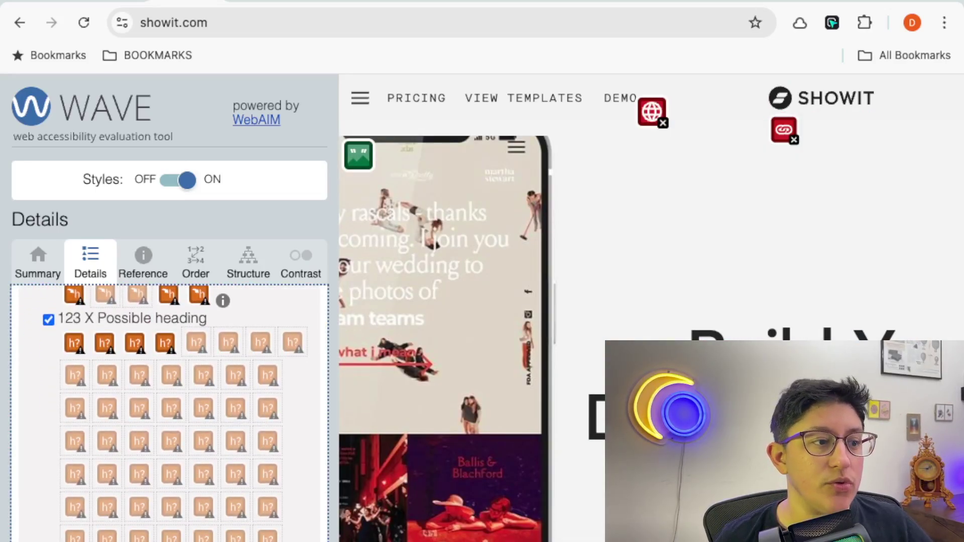
{"action": "scroll", "coordinate": [169, 412], "scroll_direction": "up", "scroll_amount": 3}
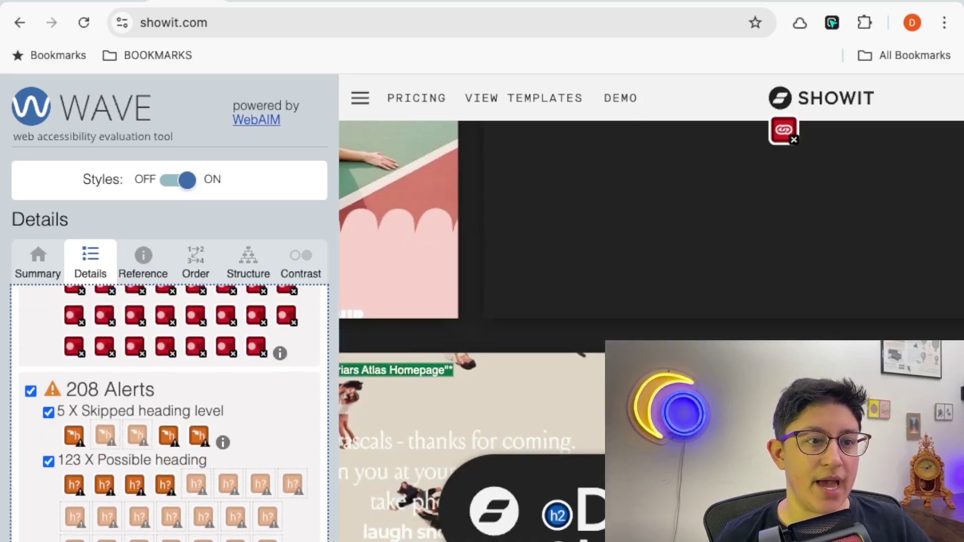
Examine the heading level 1 and level 2 entries among WAVE's structural elements.
{"action": "scroll", "coordinate": [169, 412], "scroll_direction": "down", "scroll_amount": 15}
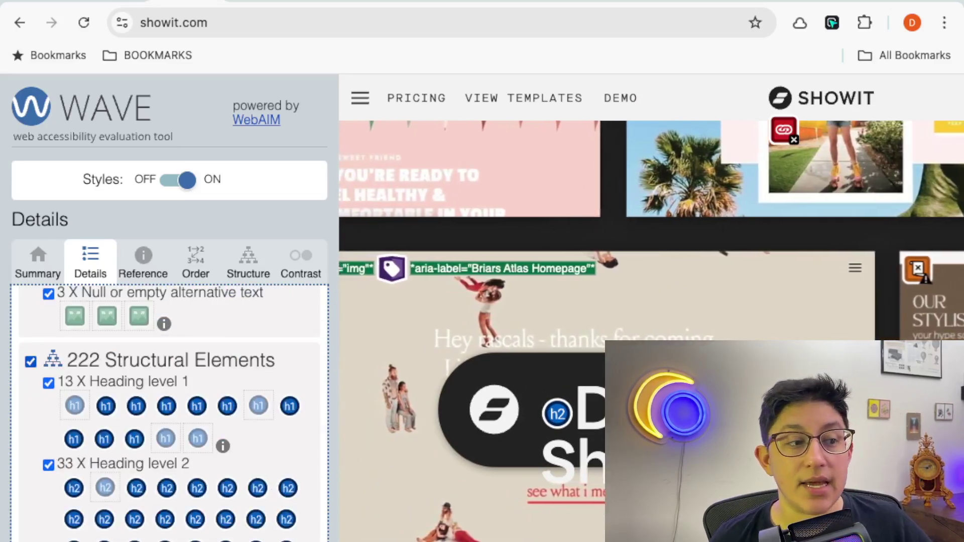
{"action": "scroll", "coordinate": [169, 412], "scroll_direction": "down", "scroll_amount": 1}
{"action": "scroll", "coordinate": [169, 412], "scroll_direction": "down", "scroll_amount": 1}
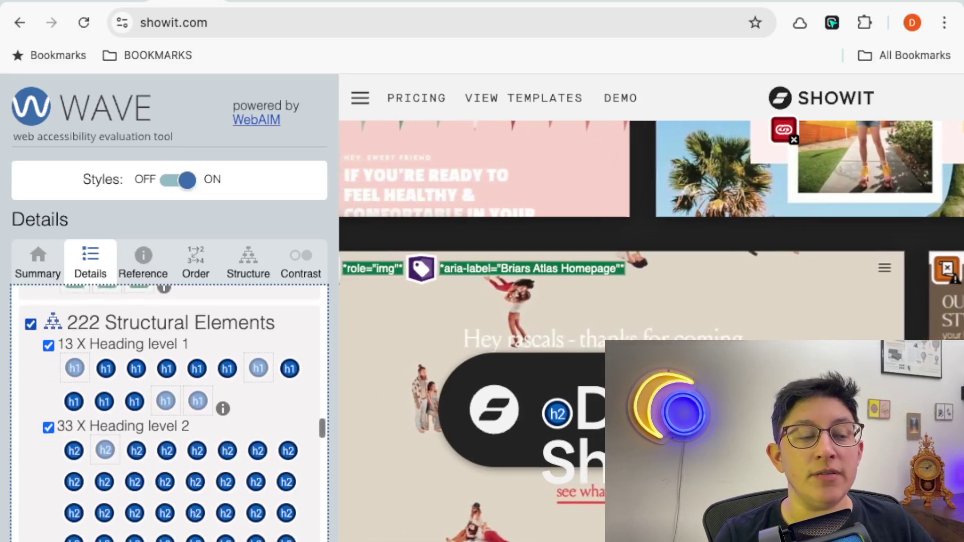
{"action": "scroll", "coordinate": [169, 412], "scroll_direction": "down", "scroll_amount": 1}
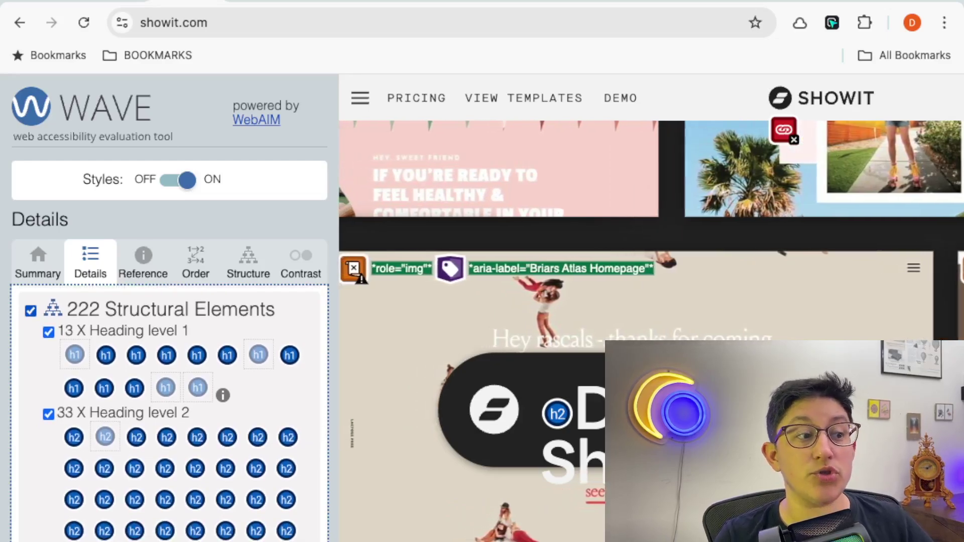
{"action": "scroll", "coordinate": [169, 412], "scroll_direction": "down", "scroll_amount": 1}
{"action": "scroll", "coordinate": [169, 412], "scroll_direction": "up", "scroll_amount": 1}
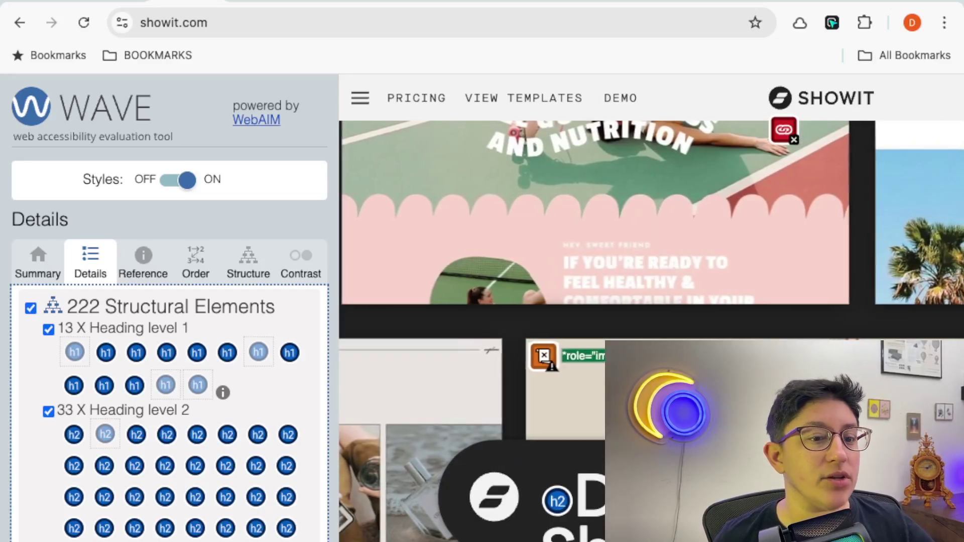
Look through the Showit homepage down to its footer with the WAVE icons overlaid.
{"action": "scroll", "coordinate": [651, 332], "scroll_direction": "down", "scroll_amount": 7}
{"action": "scroll", "coordinate": [651, 332], "scroll_direction": "down", "scroll_amount": 3}
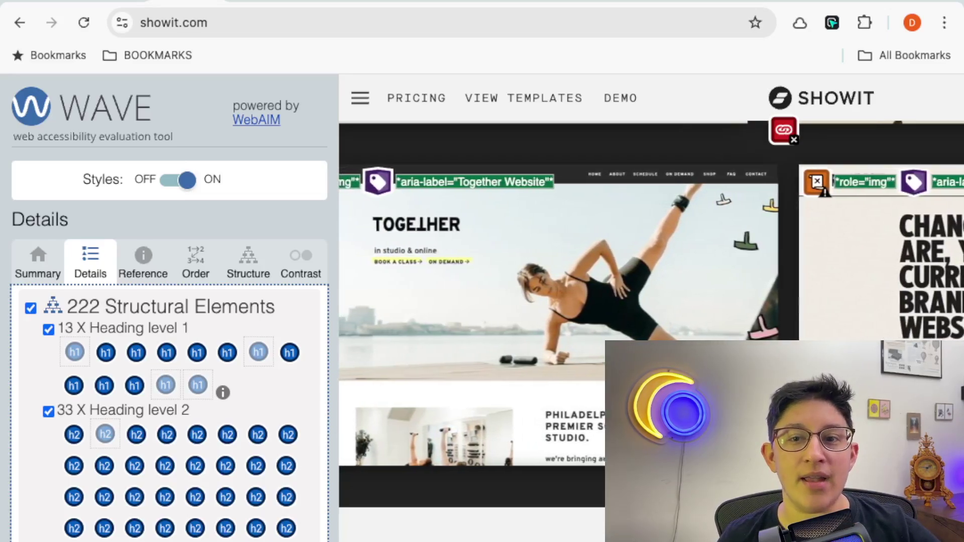
{"action": "scroll", "coordinate": [552, 276], "scroll_direction": "down", "scroll_amount": 2}
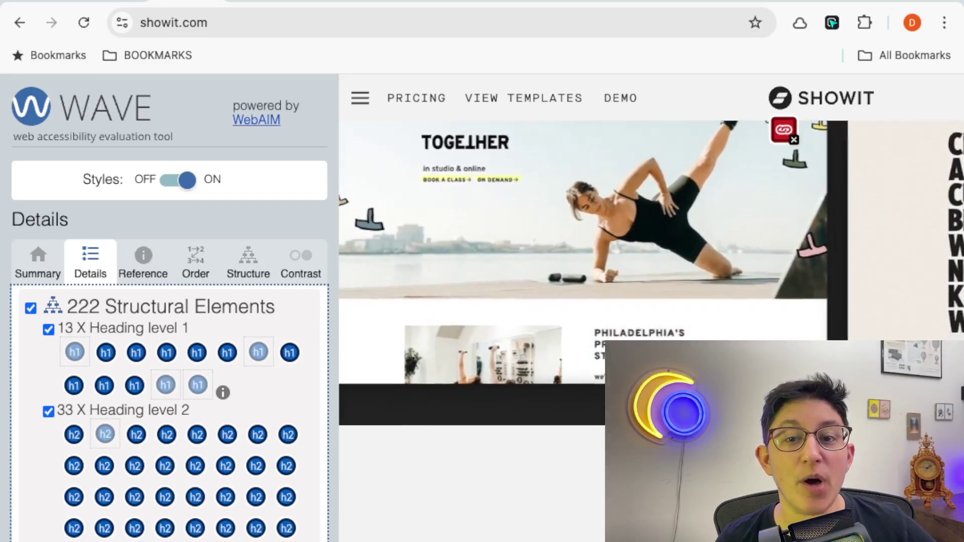
{"action": "scroll", "coordinate": [552, 276], "scroll_direction": "down", "scroll_amount": 10}
{"action": "scroll", "coordinate": [552, 276], "scroll_direction": "down", "scroll_amount": 2}
Show WAVE's navigation order and check the accessible names of the listed links.
{"action": "left_click", "coordinate": [195, 261]}
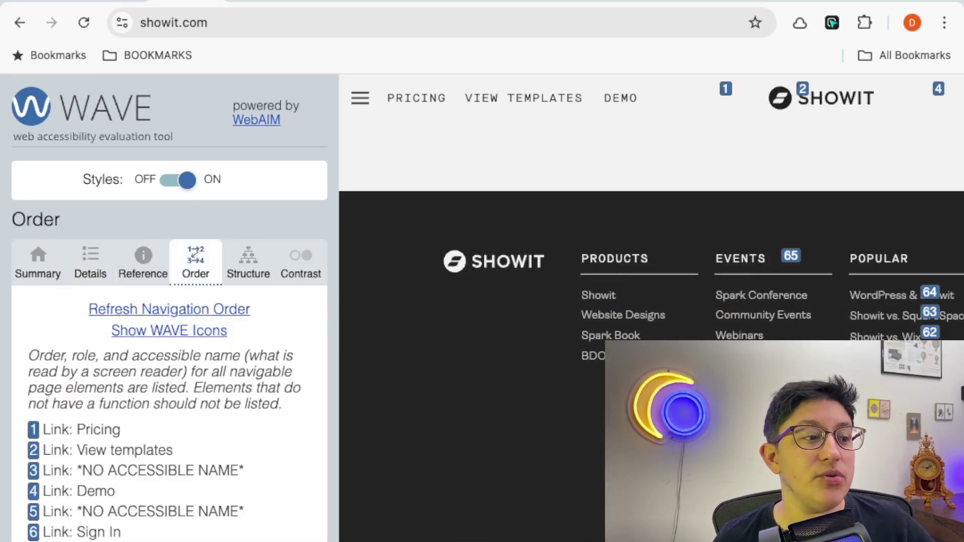
{"action": "scroll", "coordinate": [170, 412], "scroll_direction": "down", "scroll_amount": 5}
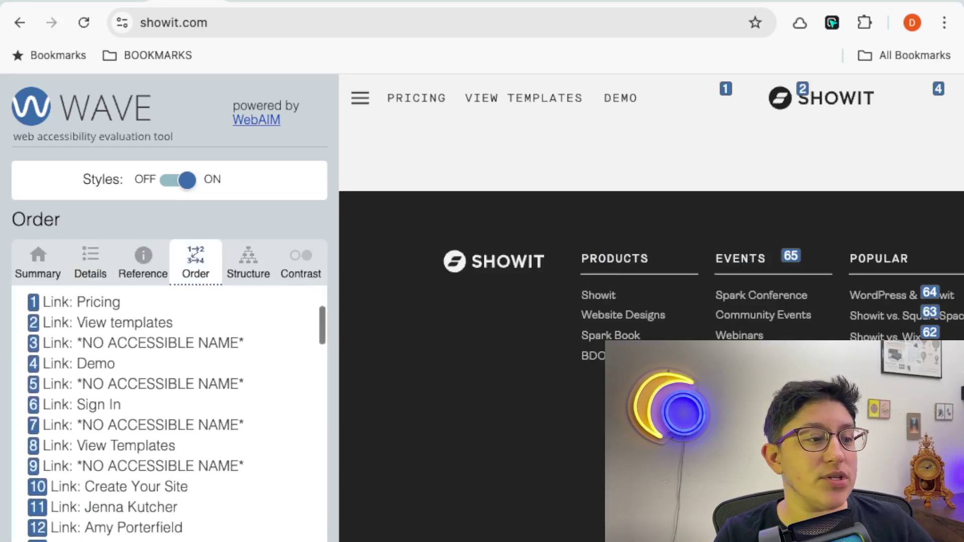
{"action": "scroll", "coordinate": [170, 412], "scroll_direction": "down", "scroll_amount": 5}
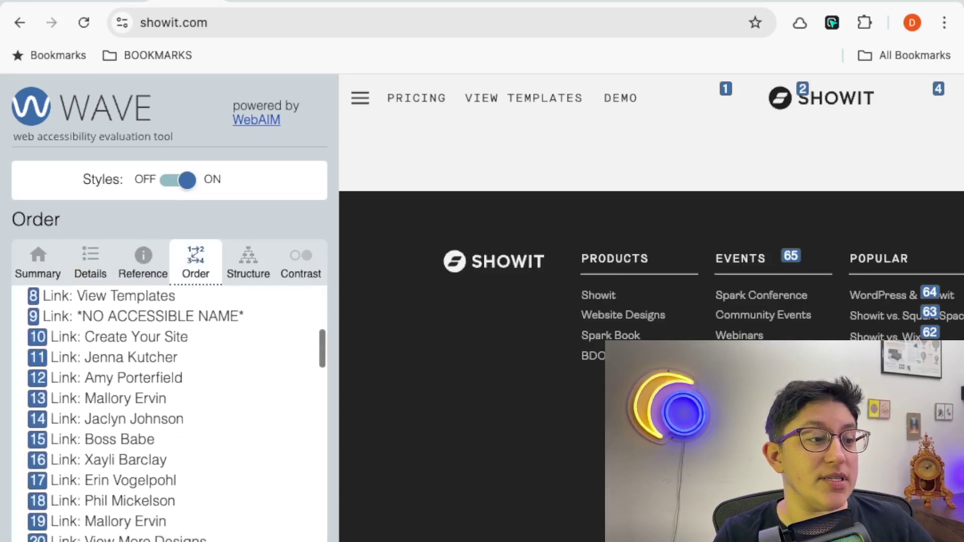
{"action": "scroll", "coordinate": [169, 412], "scroll_direction": "down", "scroll_amount": 8}
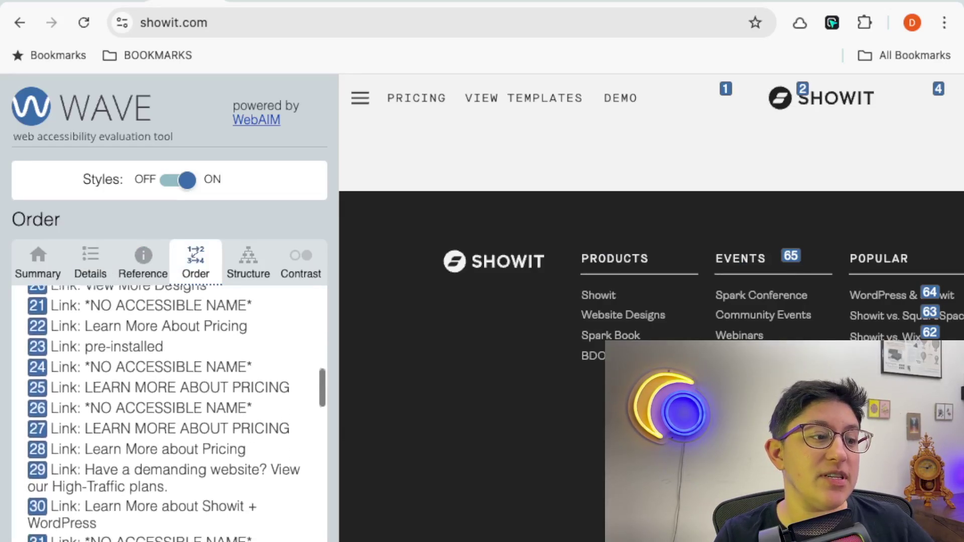
{"action": "scroll", "coordinate": [169, 412], "scroll_direction": "down", "scroll_amount": 8}
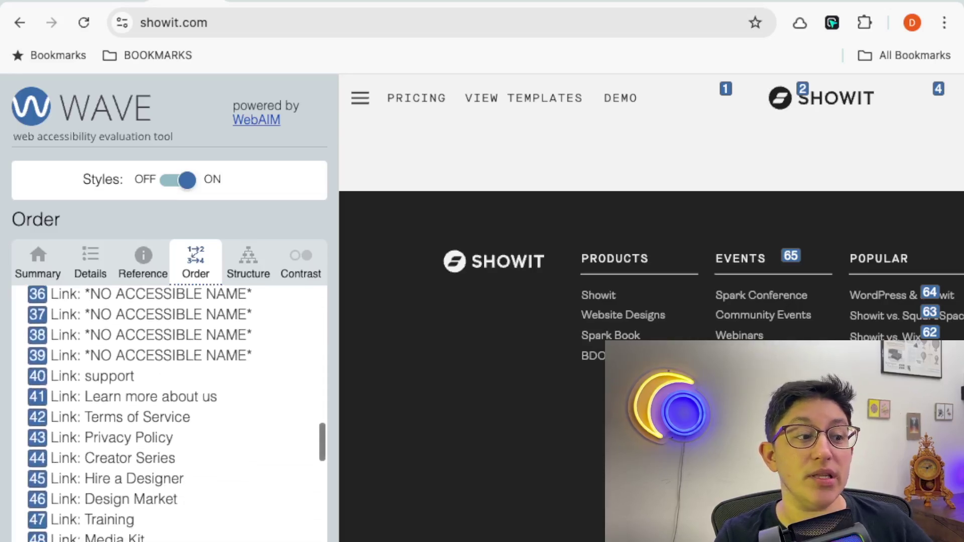
{"action": "scroll", "coordinate": [169, 412], "scroll_direction": "down", "scroll_amount": 2}
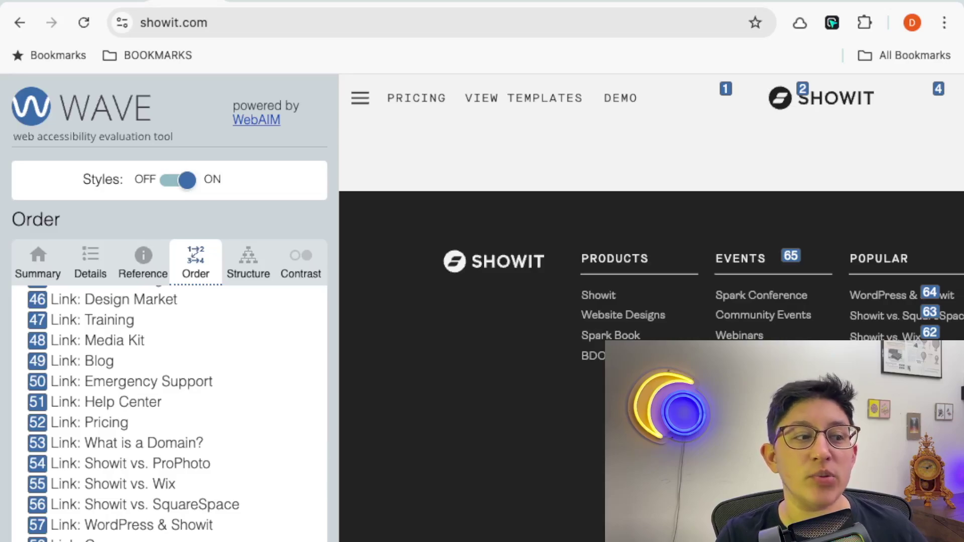
Show the page structure in WAVE and examine its headings and navigation regions.
{"action": "left_click", "coordinate": [248, 261]}
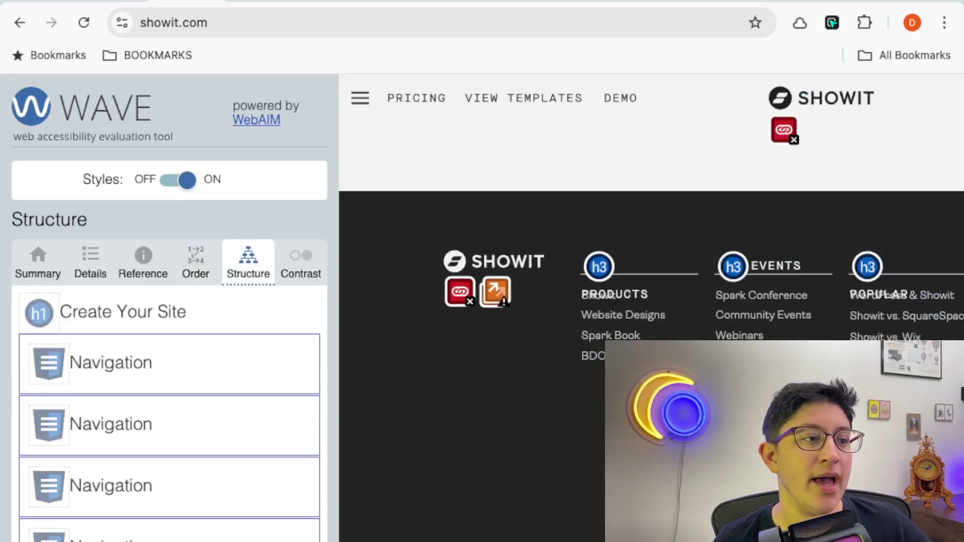
{"action": "scroll", "coordinate": [170, 412], "scroll_direction": "down", "scroll_amount": 2}
{"action": "scroll", "coordinate": [169, 412], "scroll_direction": "down", "scroll_amount": 8}
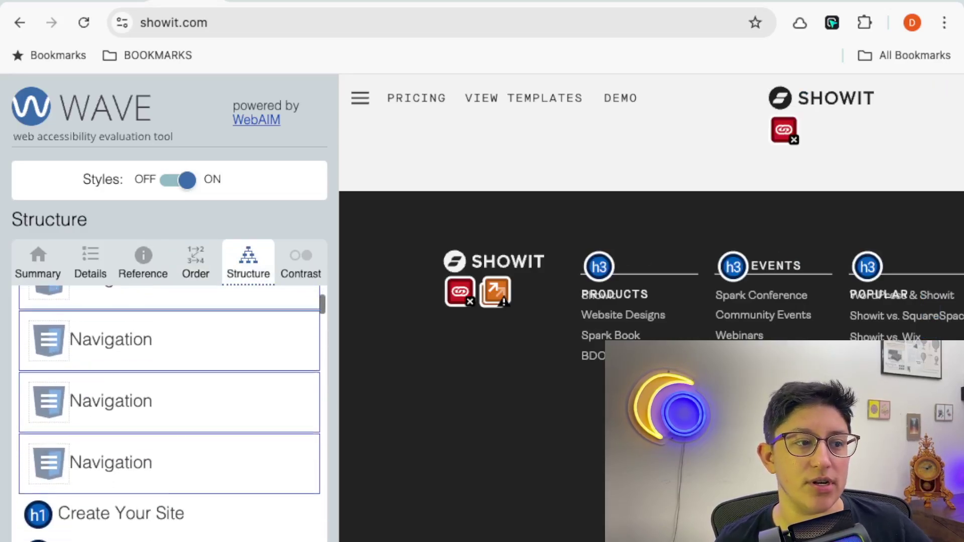
Show WAVE's contrast results, look through the flagged items and select one to view its contrast details.
{"action": "left_click", "coordinate": [301, 262]}
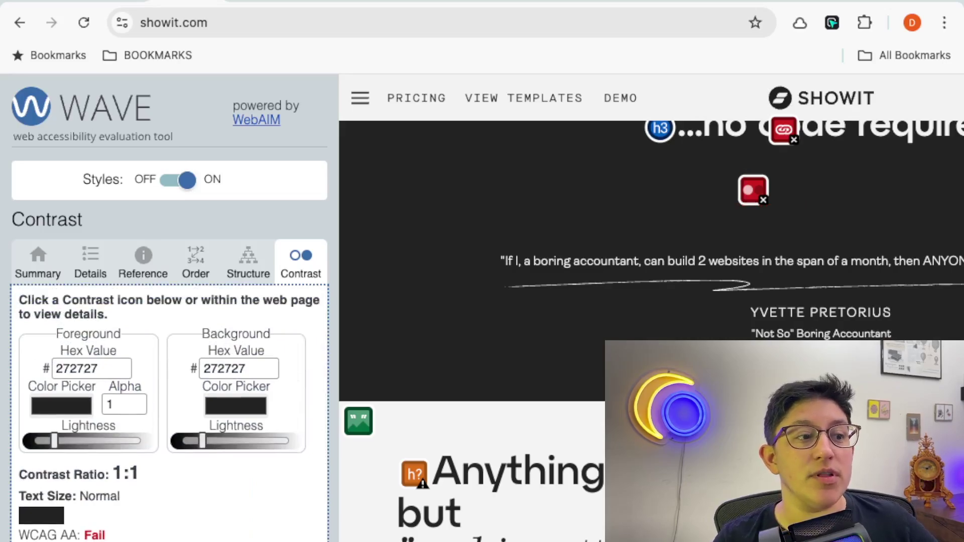
{"action": "scroll", "coordinate": [169, 412], "scroll_direction": "down", "scroll_amount": 1}
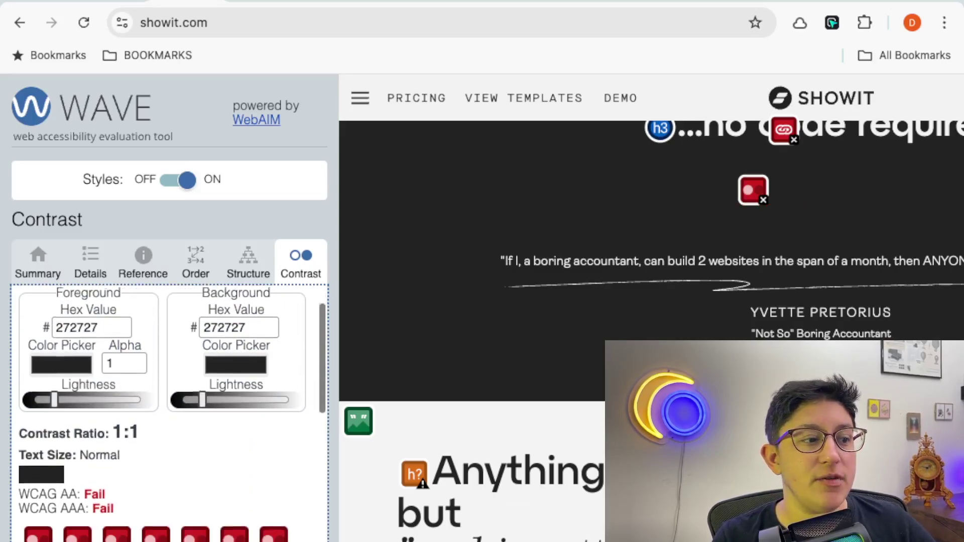
{"action": "scroll", "coordinate": [170, 412], "scroll_direction": "down", "scroll_amount": 7}
{"action": "scroll", "coordinate": [472, 321], "scroll_direction": "up", "scroll_amount": 2}
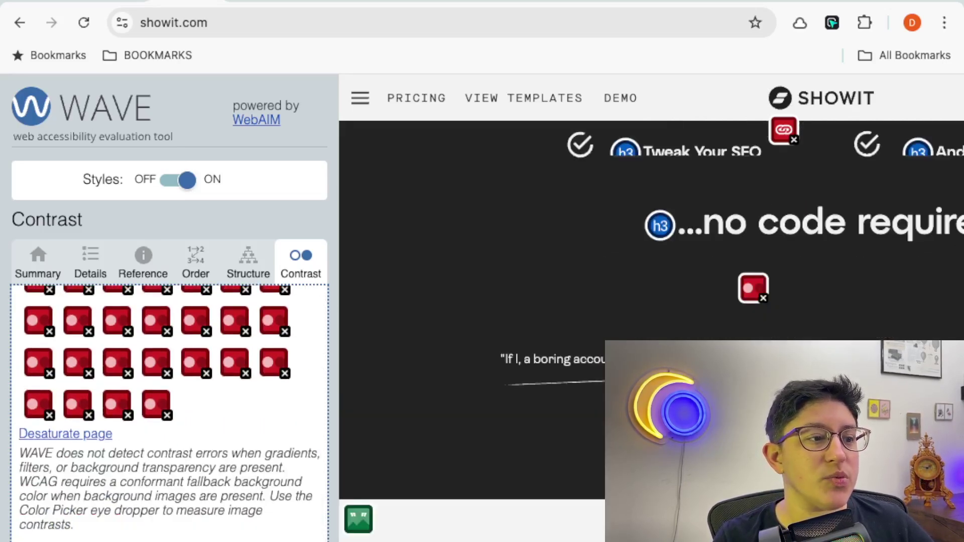
{"action": "left_click", "coordinate": [116, 363]}
{"action": "scroll", "coordinate": [169, 412], "scroll_direction": "up", "scroll_amount": 5}
{"action": "scroll", "coordinate": [169, 411], "scroll_direction": "up", "scroll_amount": 4}
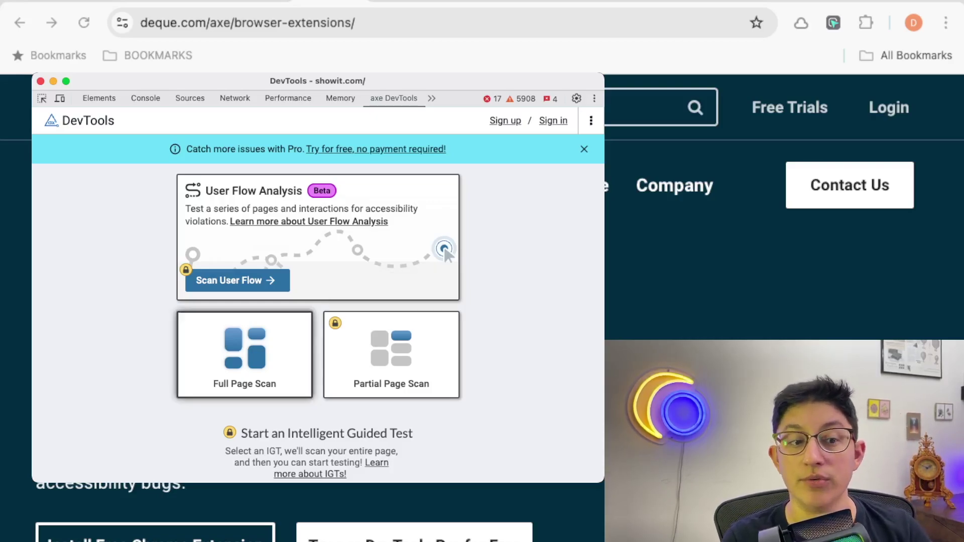
Look through the page scan types and Intelligent Guided Tests offered in axe DevTools.
{"action": "scroll", "coordinate": [318, 308], "scroll_direction": "down", "scroll_amount": 6}
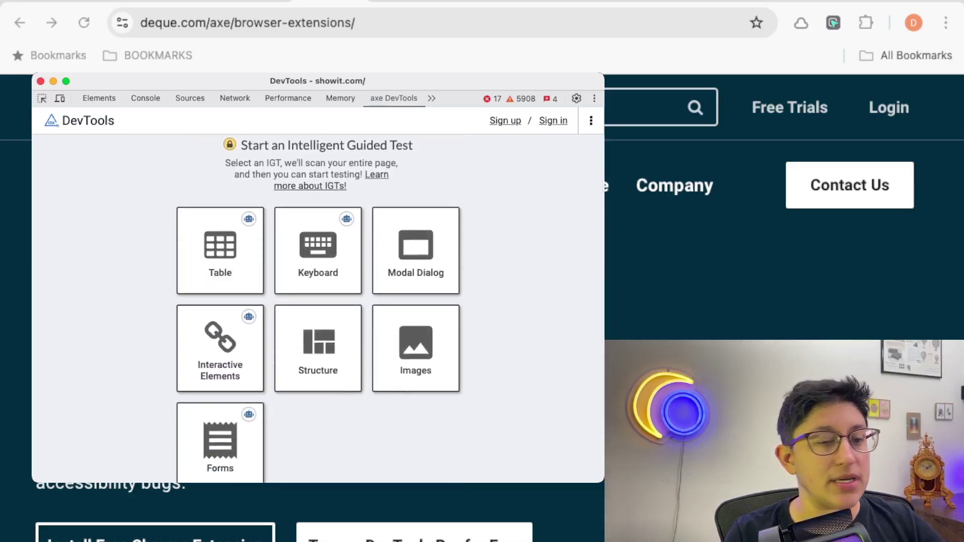
{"action": "scroll", "coordinate": [446, 149], "scroll_direction": "up", "scroll_amount": 5}
{"action": "scroll", "coordinate": [317, 309], "scroll_direction": "up", "scroll_amount": 3}
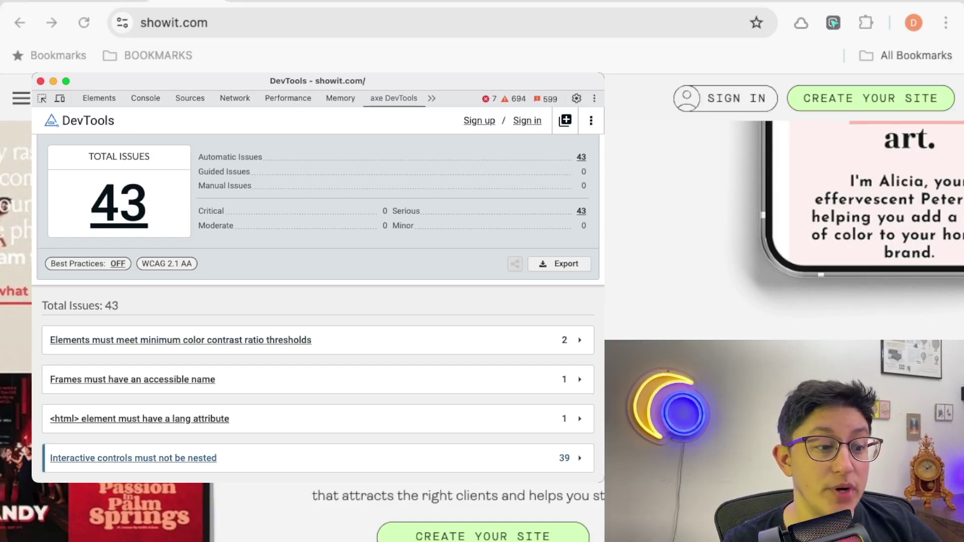
Expand the "Interactive controls must not be nested" issue and examine its element location, related nodes and fix guidance.
{"action": "left_click", "coordinate": [133, 458]}
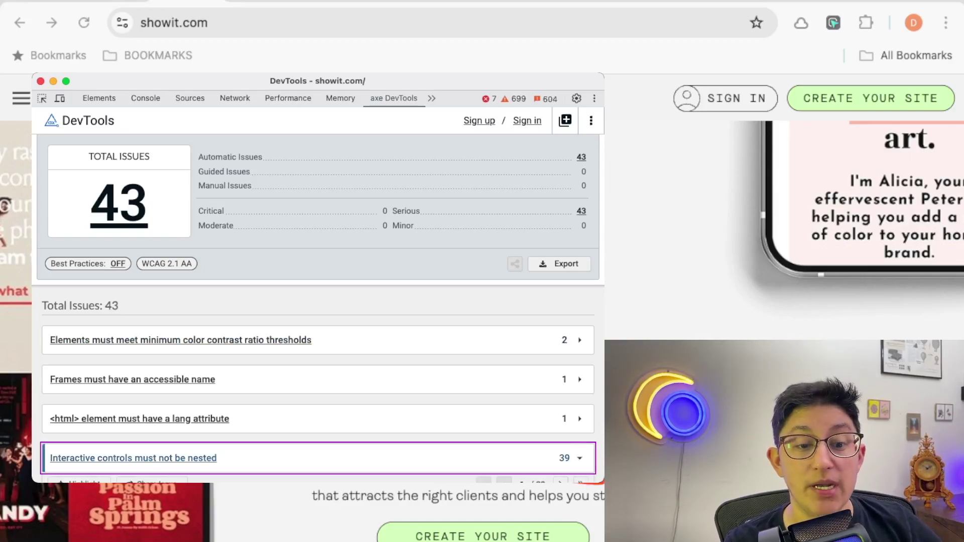
{"action": "scroll", "coordinate": [319, 309], "scroll_direction": "down", "scroll_amount": 6}
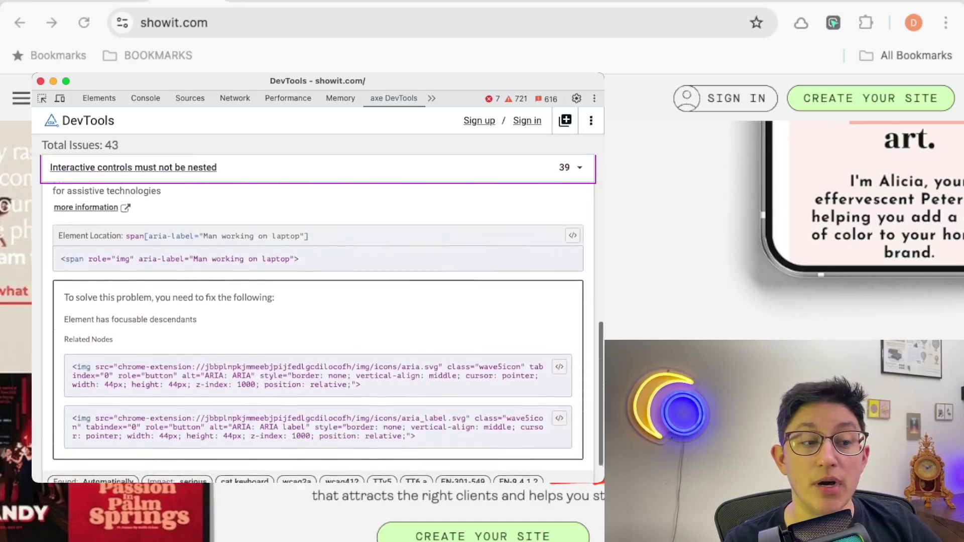
{"action": "scroll", "coordinate": [318, 309], "scroll_direction": "down", "scroll_amount": 2}
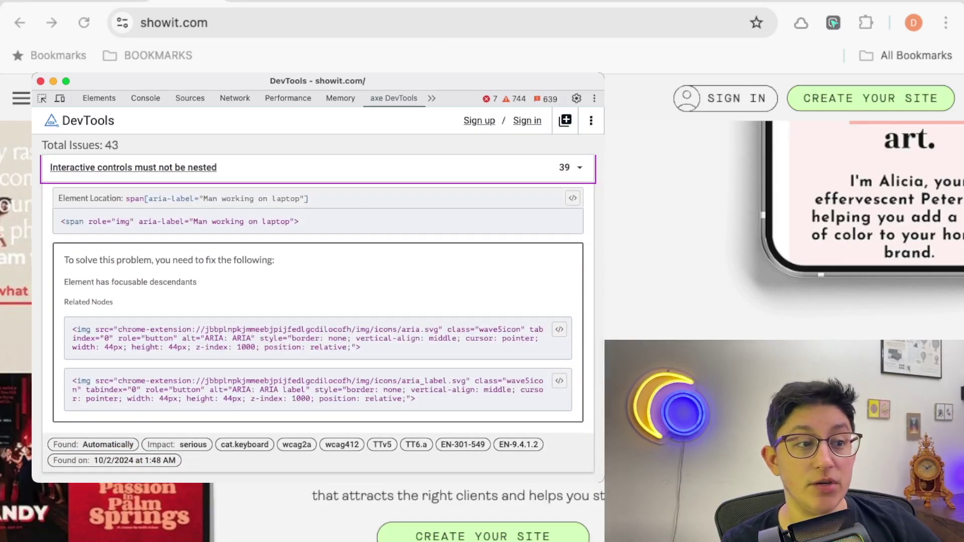
{"action": "scroll", "coordinate": [319, 310], "scroll_direction": "up", "scroll_amount": 5}
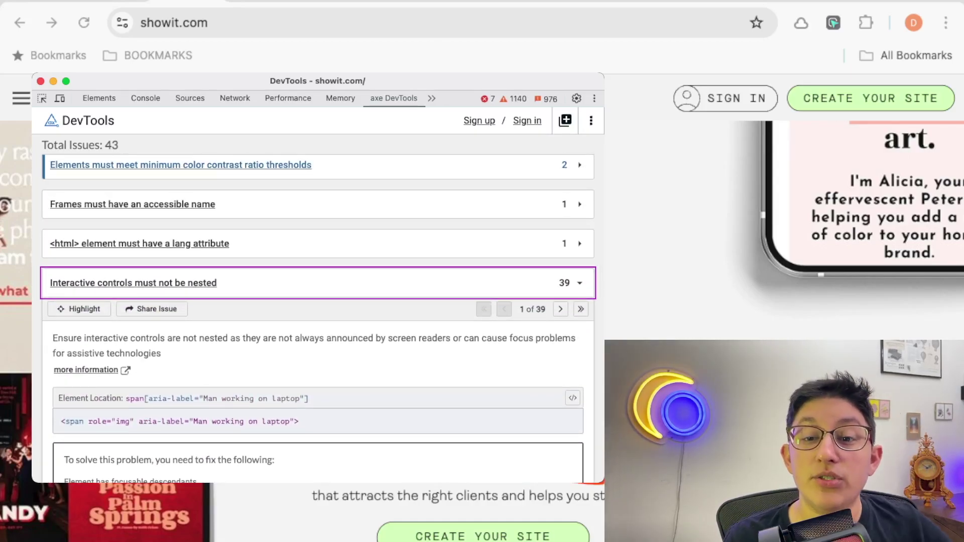
{"action": "scroll", "coordinate": [318, 309], "scroll_direction": "up", "scroll_amount": 1}
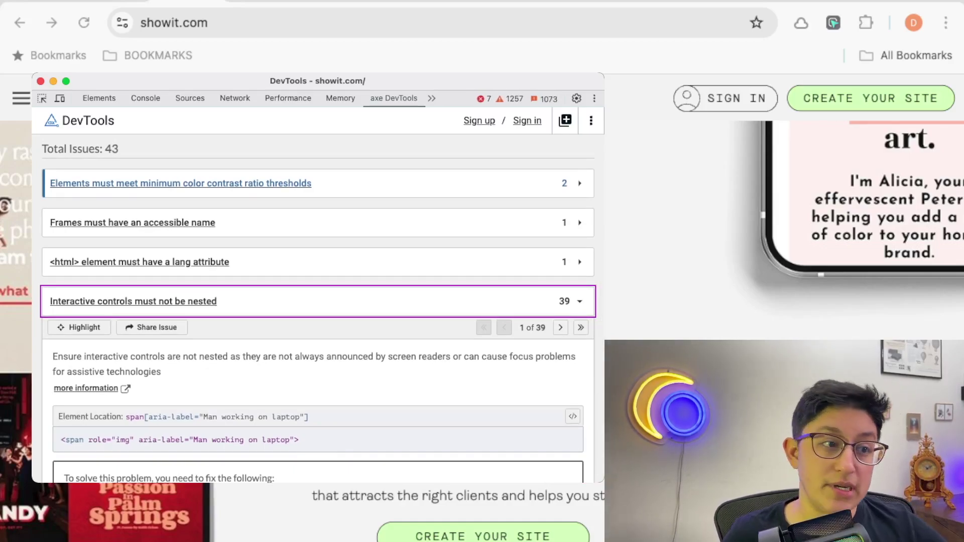
{"action": "scroll", "coordinate": [318, 301], "scroll_direction": "up", "scroll_amount": 5}
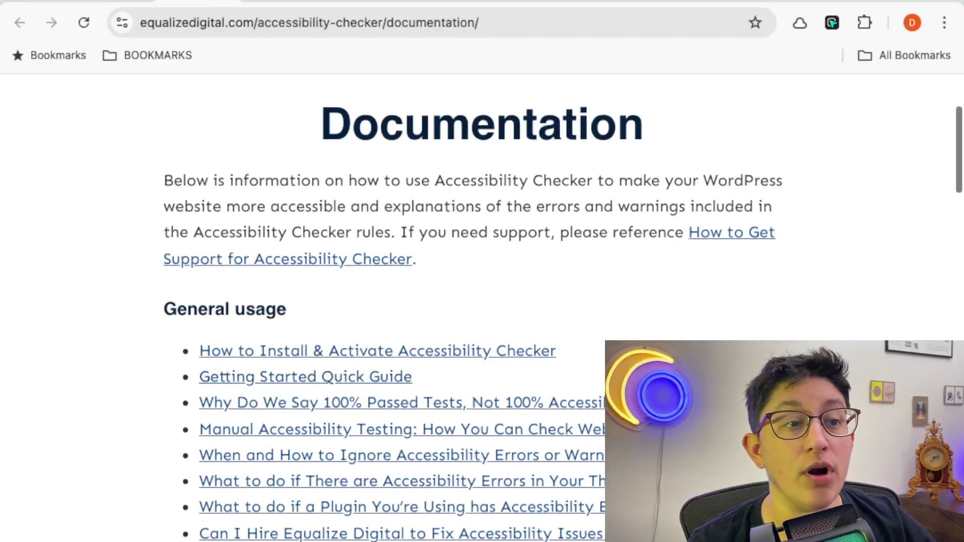
Look through Equalize Digital's Accessibility Checker documentation and its Getting Started Quick Guide, examining the example summary and details reports.
{"action": "scroll", "coordinate": [482, 307], "scroll_direction": "down", "scroll_amount": 10}
{"action": "scroll", "coordinate": [482, 308], "scroll_direction": "down", "scroll_amount": 4}
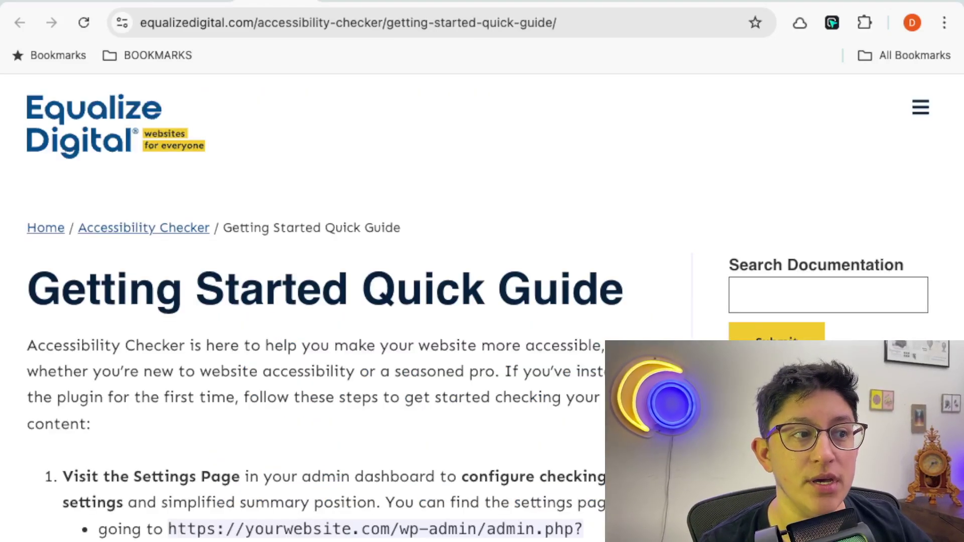
{"action": "scroll", "coordinate": [482, 307], "scroll_direction": "down", "scroll_amount": 14}
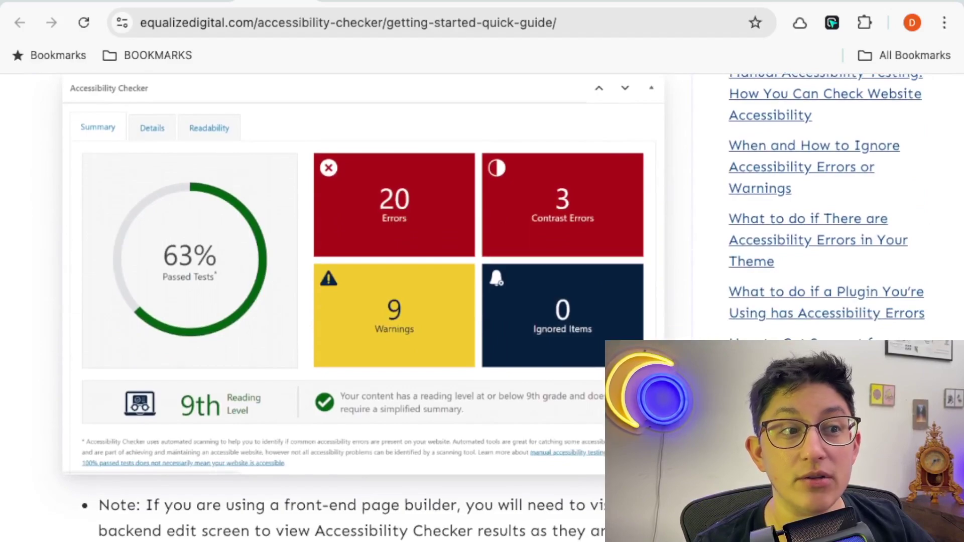
{"action": "scroll", "coordinate": [482, 307], "scroll_direction": "down", "scroll_amount": 12}
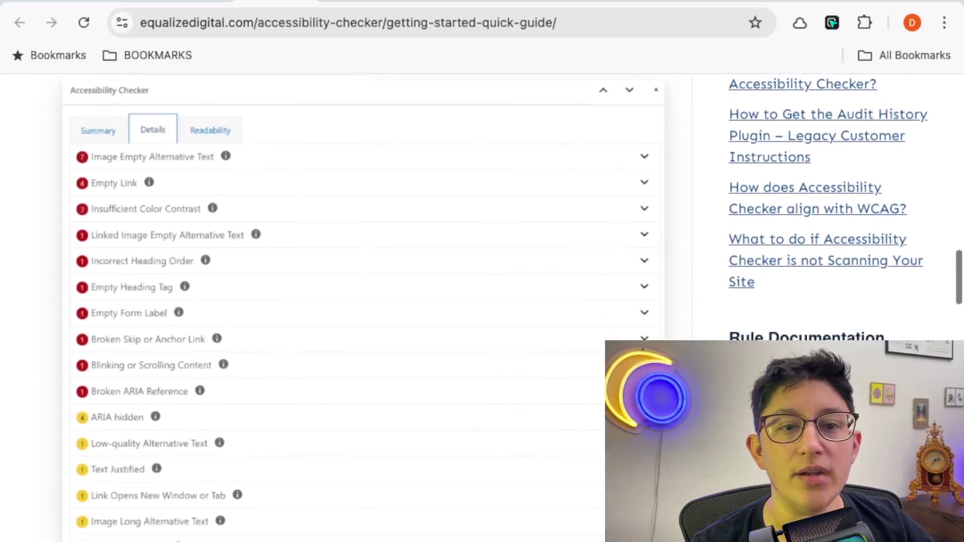